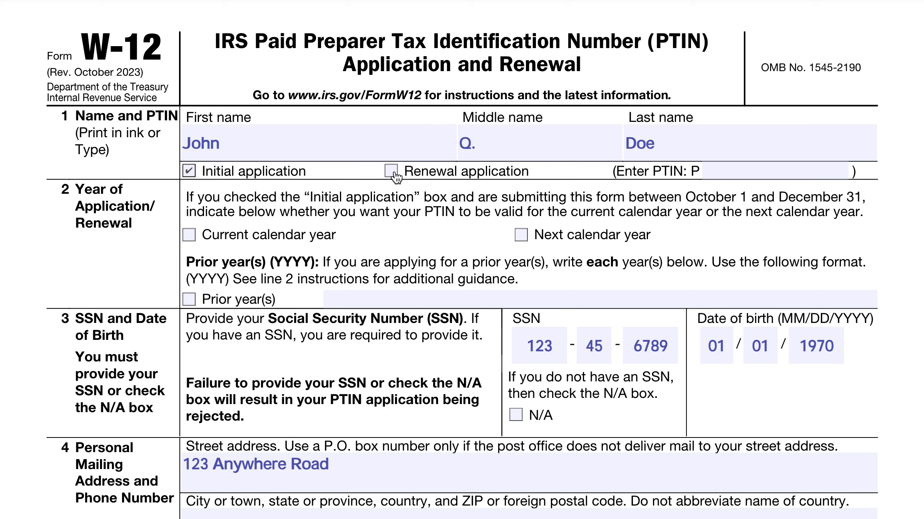
- Start entering a PTIN on line 1, then erase the digits
click(763, 177)
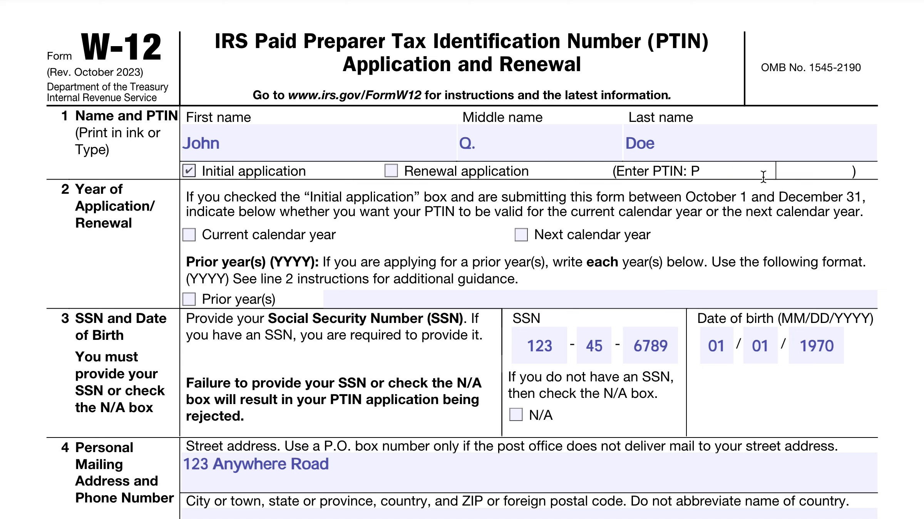
key(BackSpace)
key(BackSpace)
key(BackSpace)
key(BackSpace)
key(BackSpace)
key(BackSpace)
key(BackSpace)
- Check Prior year(s) on line 2, enter and correct the year range to 2021-2023, then clear it
click(189, 299)
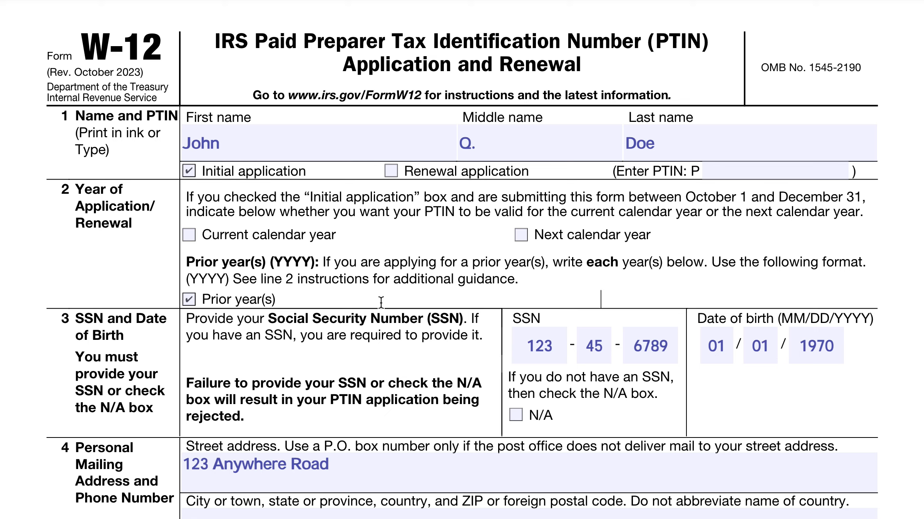
text(2021-2022)
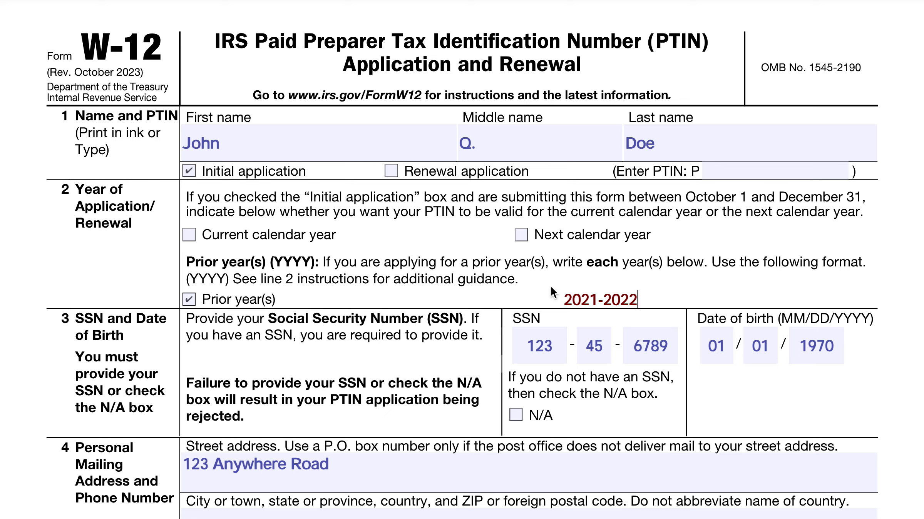
key(BackSpace)
text(3)
triple_click(617, 299)
key(BackSpace)
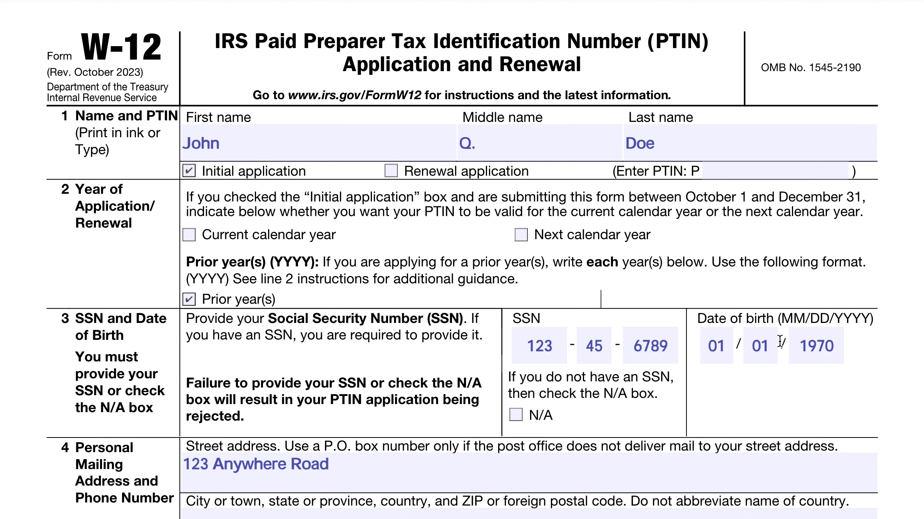
- Scroll down the W-12 to the business mailing address and identification sections 5a and 5b
scroll(737, 353, down, 5)
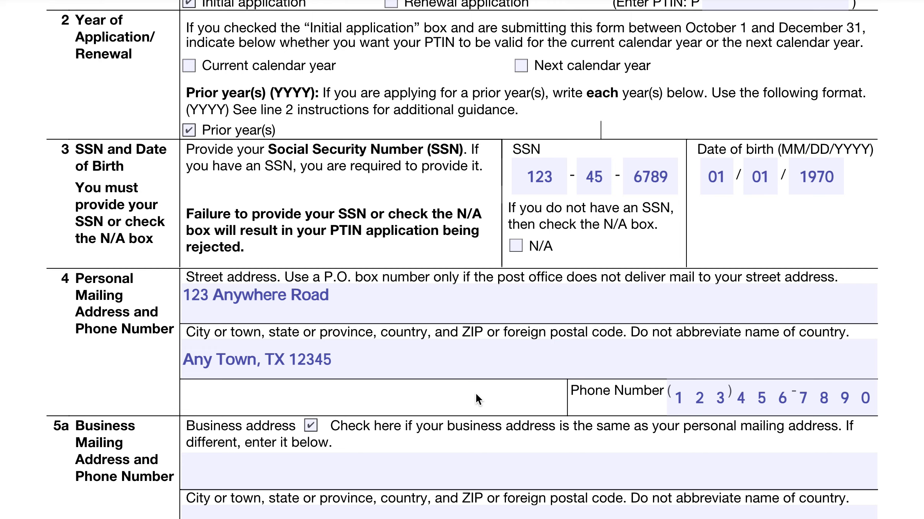
scroll(475, 393, down, 5)
scroll(464, 395, down, 1)
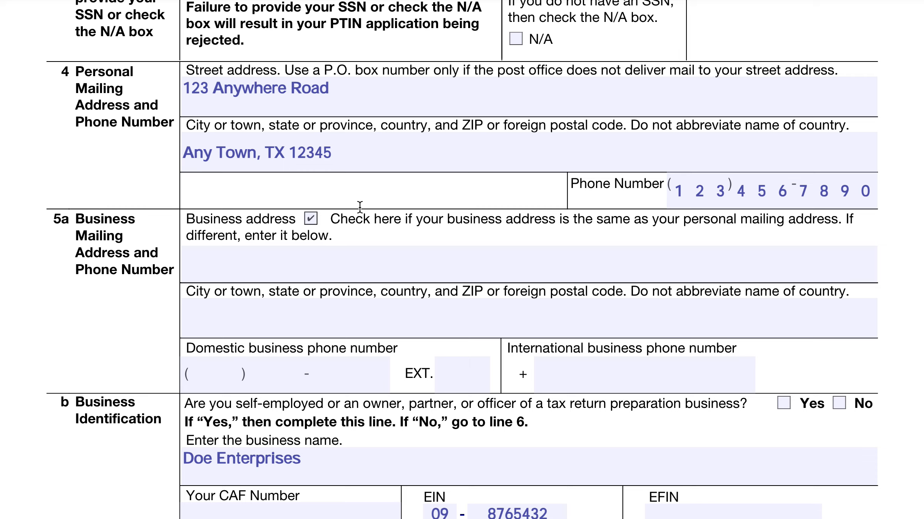
- Enter the domestic business phone number and mark Yes for self-employed on line 5b
click(229, 380)
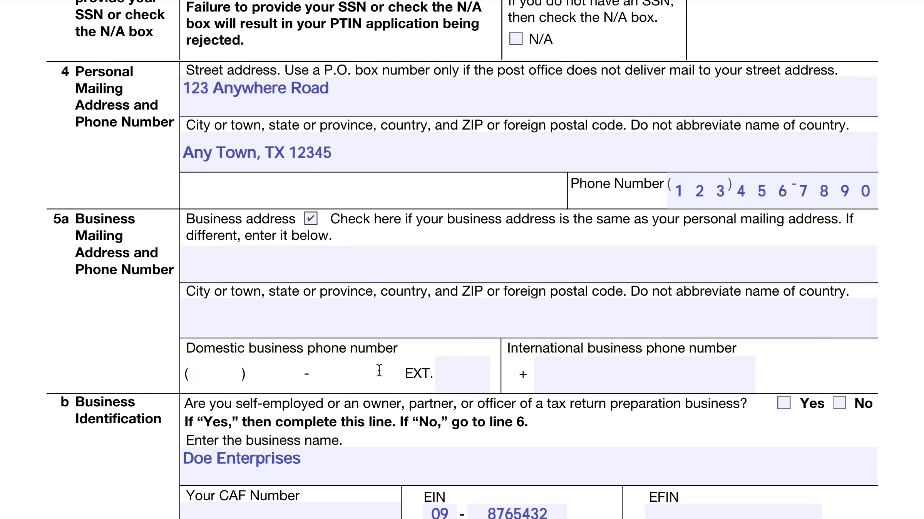
text(123444-55)
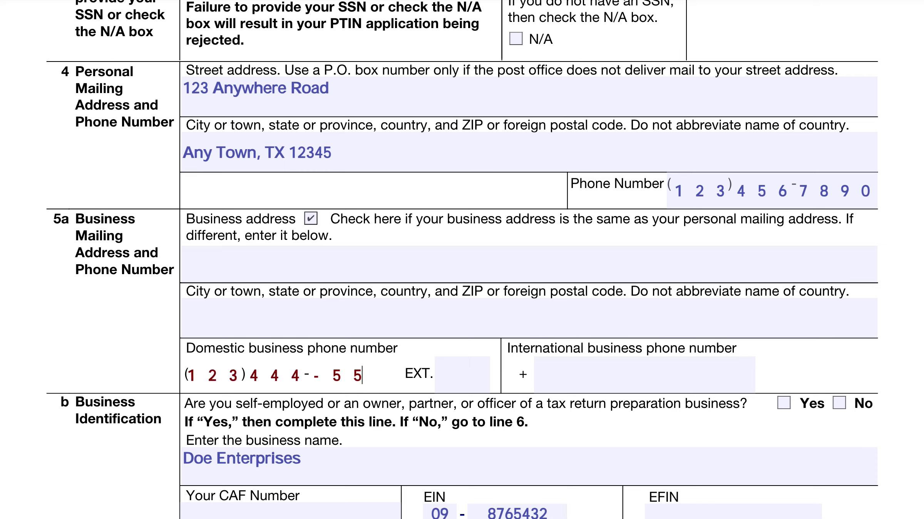
text(5)
scroll(486, 315, down, 4)
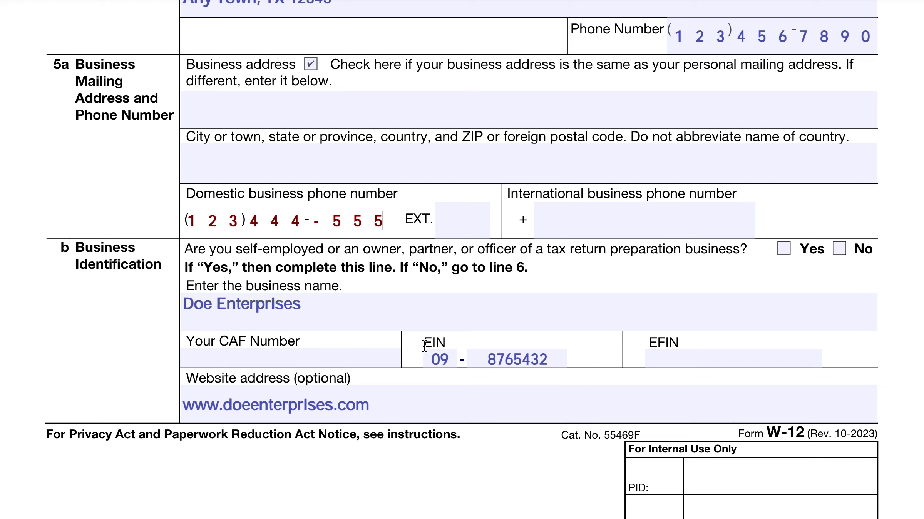
click(784, 250)
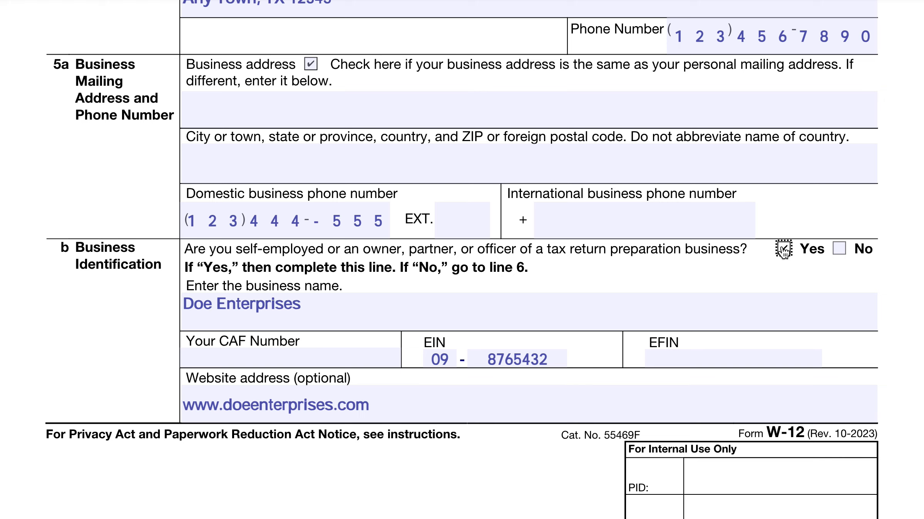
click(346, 359)
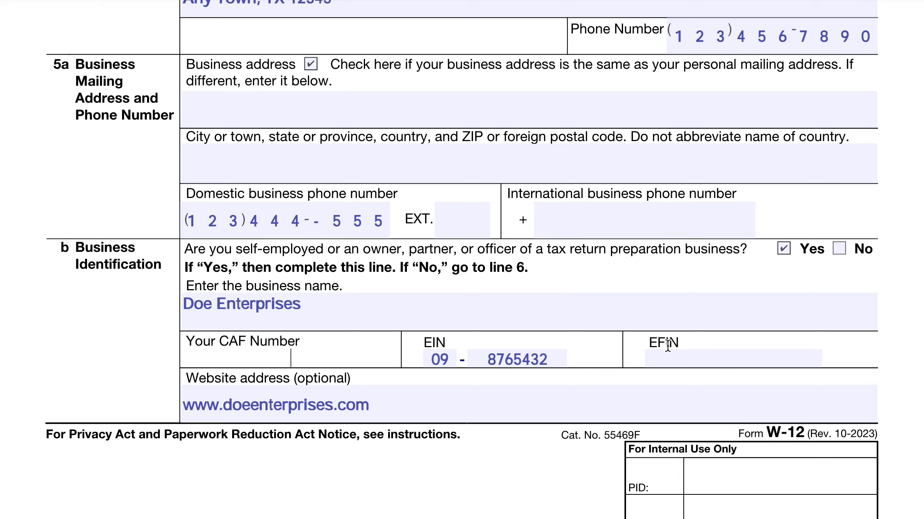
- Scroll down to the top of page 2, showing the email and felony conviction questions
scroll(396, 341, down, 2)
scroll(398, 343, down, 3)
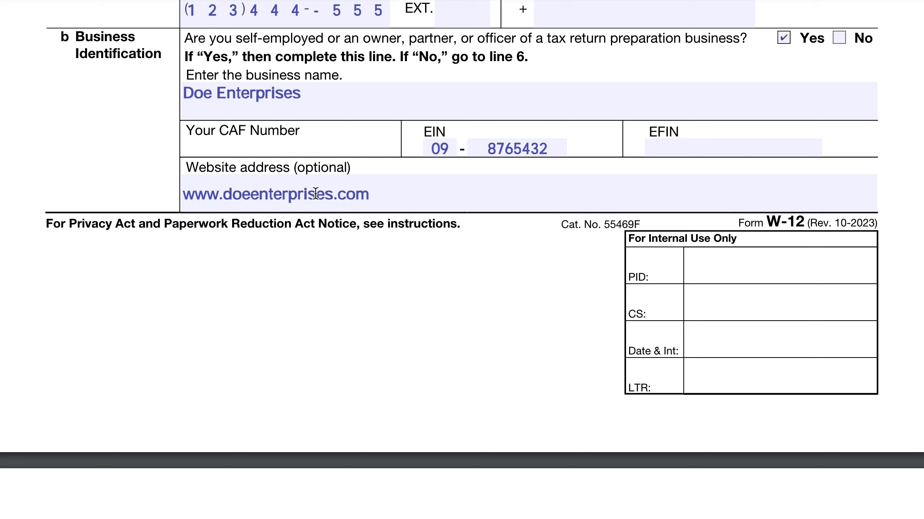
scroll(328, 261, down, 1)
scroll(328, 261, down, 8)
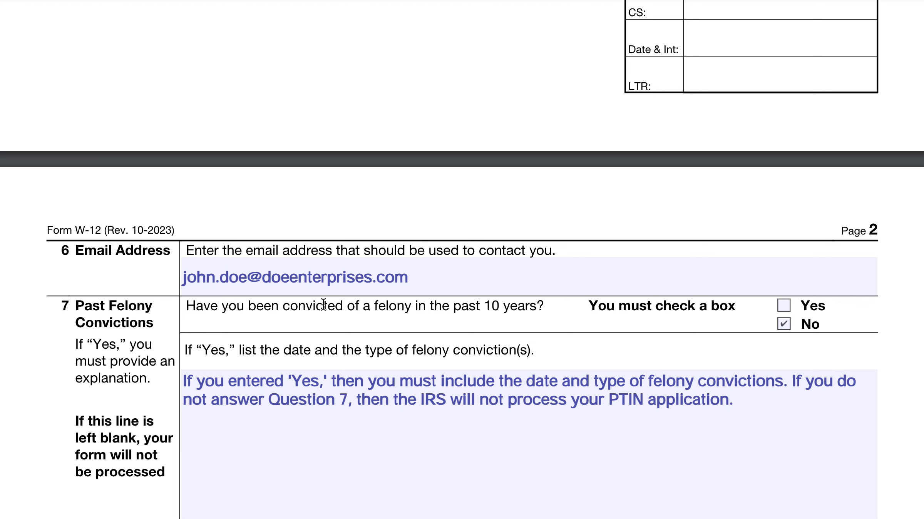
scroll(323, 304, down, 3)
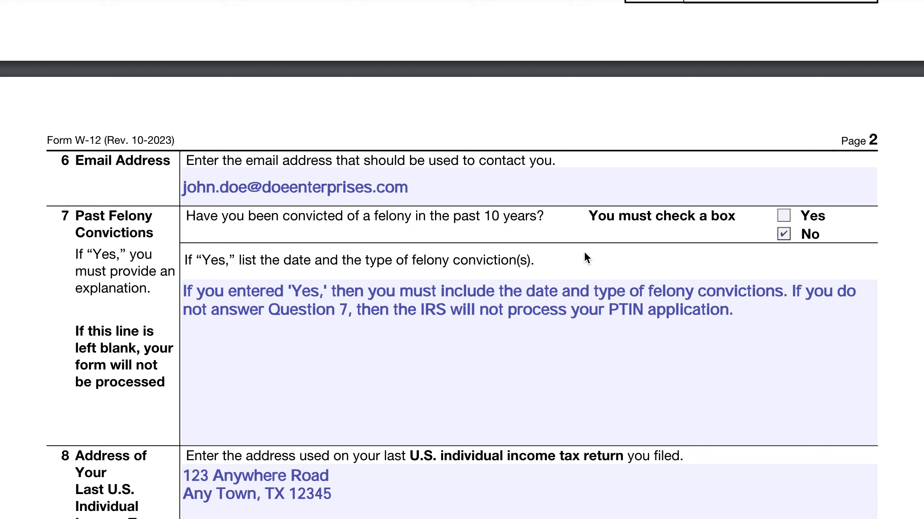
scroll(588, 252, down, 5)
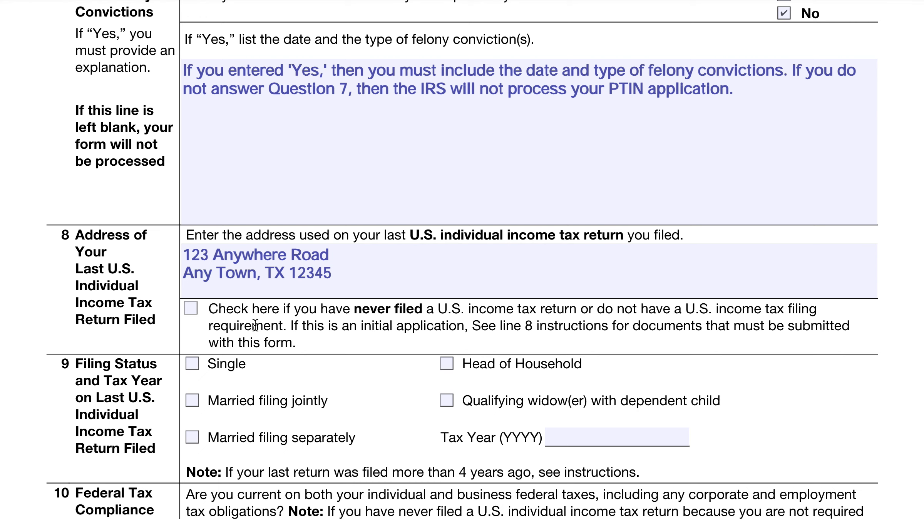
- Set line 9 filing status to Married filing jointly with 2023 as the tax year
scroll(228, 304, down, 2)
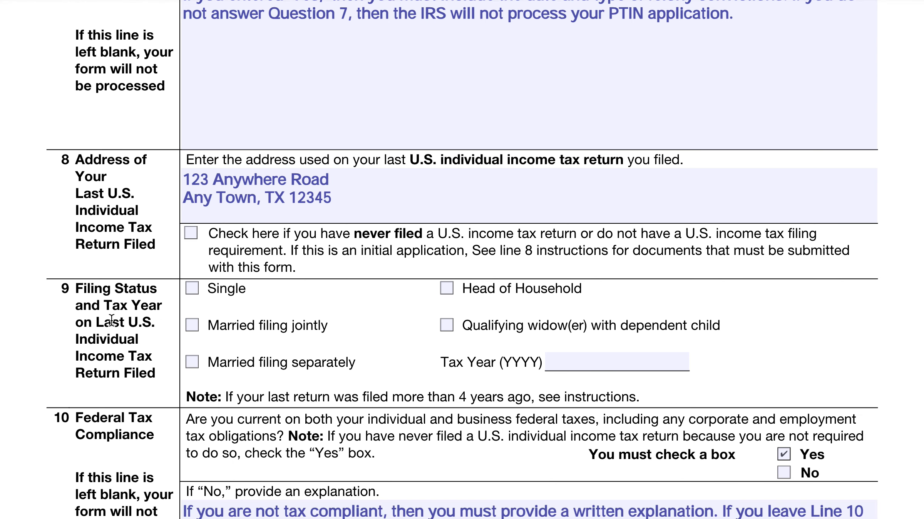
click(192, 326)
click(579, 363)
text(2023)
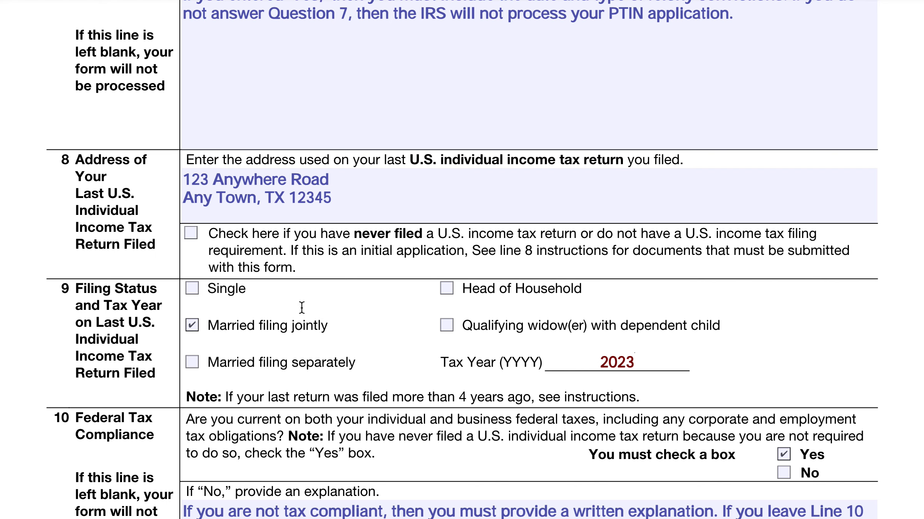
scroll(331, 292, down, 5)
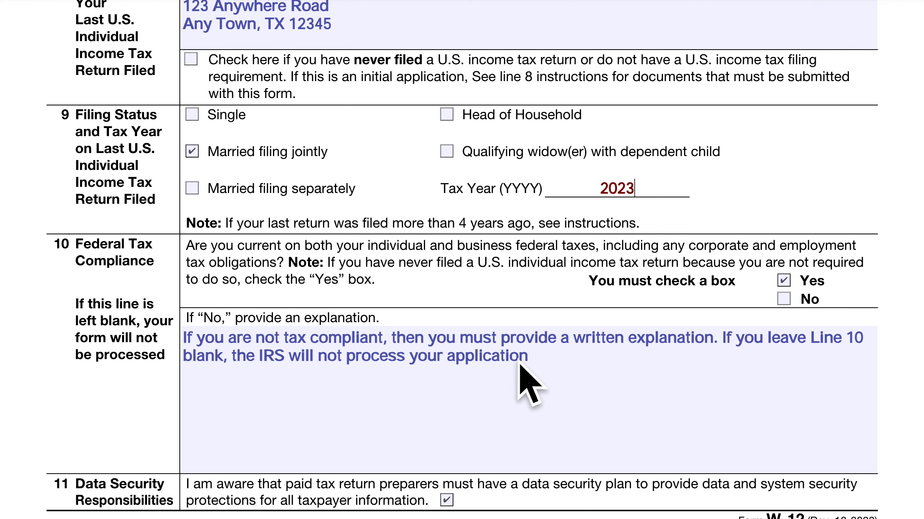
- Add a period after 'application' at the end of the line 10 explanation
click(537, 356)
text(.)
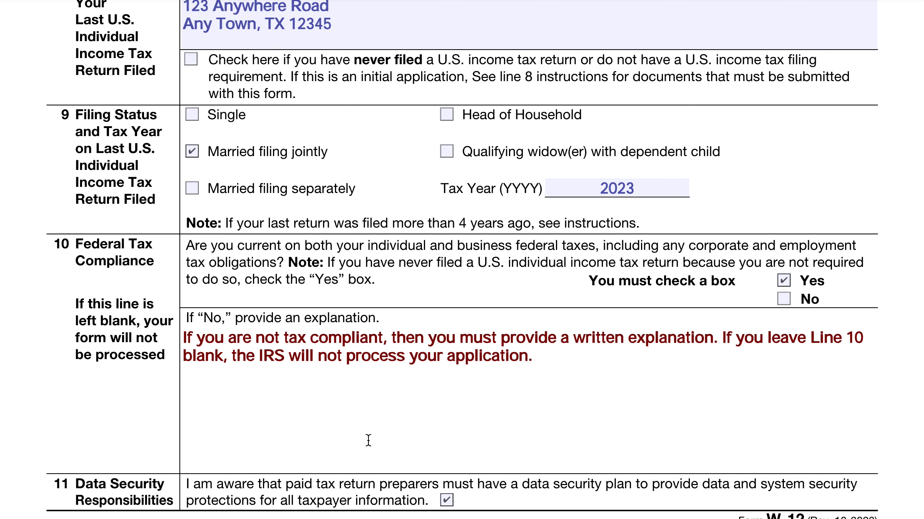
- Scroll down to page 3's line 12 Professional Credentials section
scroll(368, 440, down, 15)
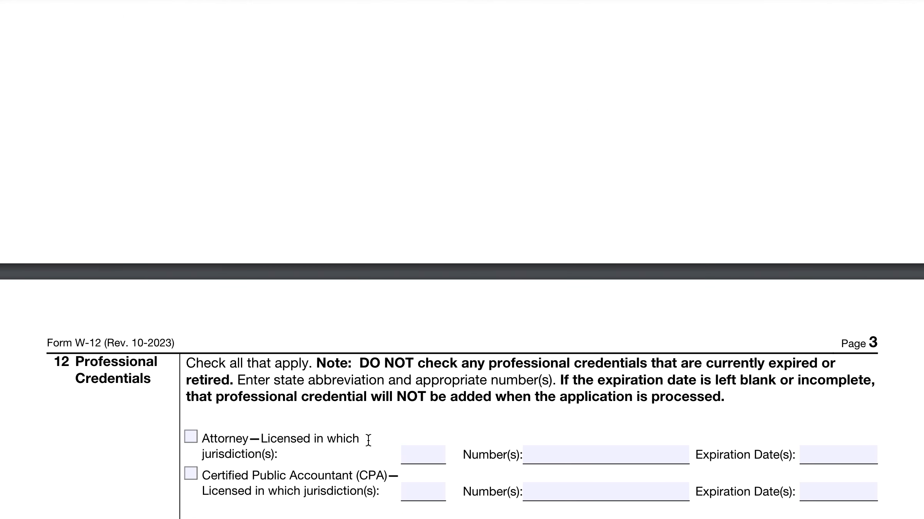
scroll(368, 440, down, 3)
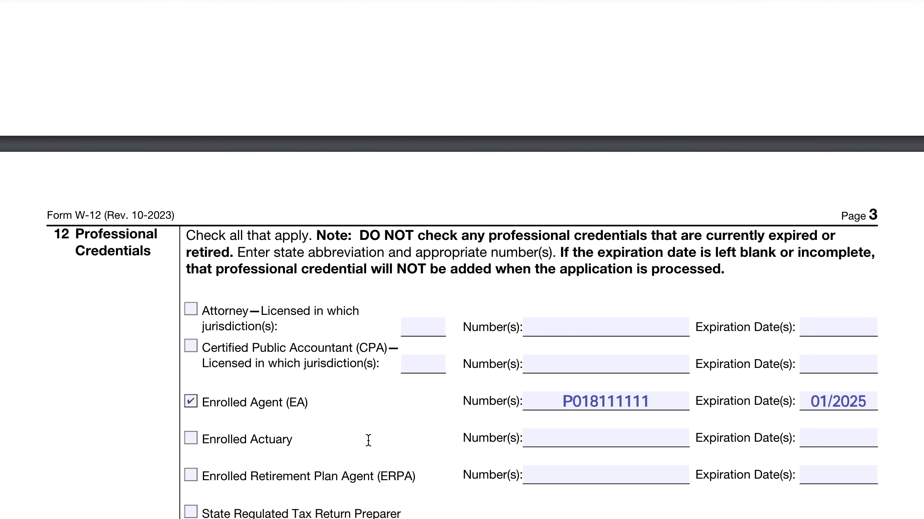
scroll(391, 428, down, 3)
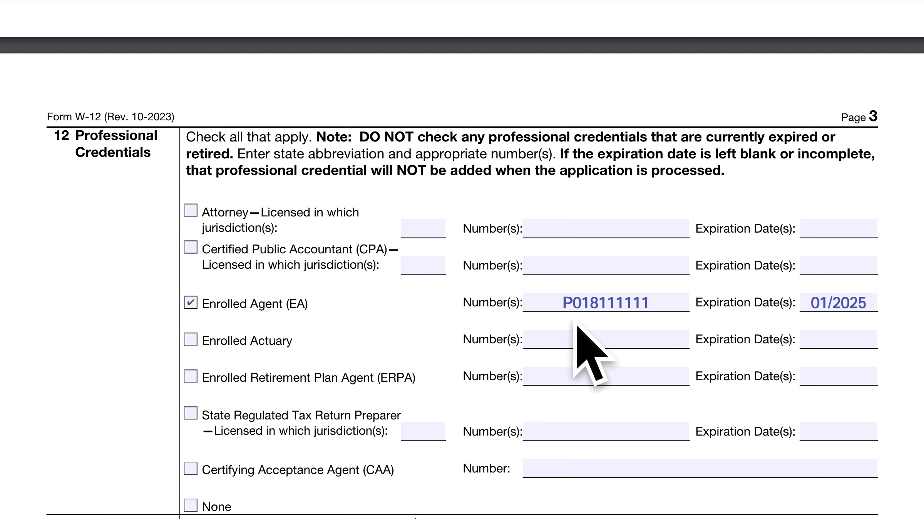
- Fill the CPA row with jurisdiction FI, a CPA number and expiration date 02/2026
click(618, 306)
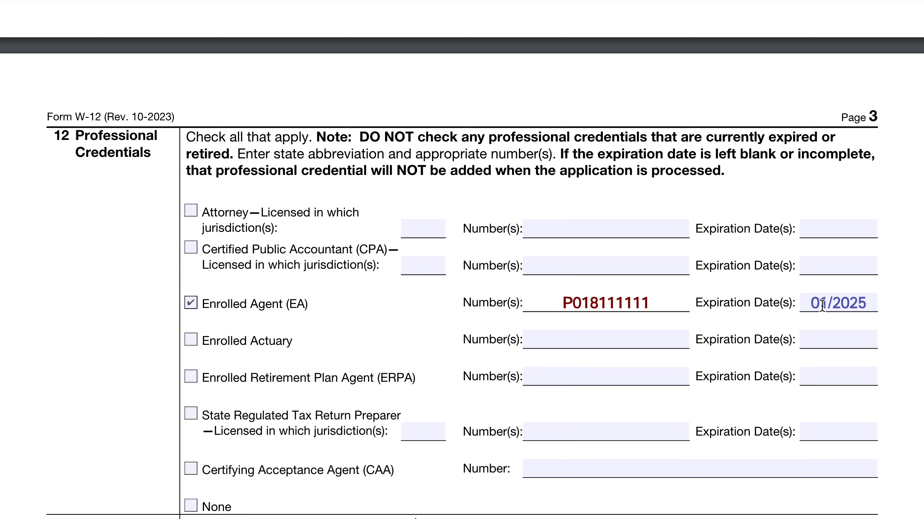
click(431, 266)
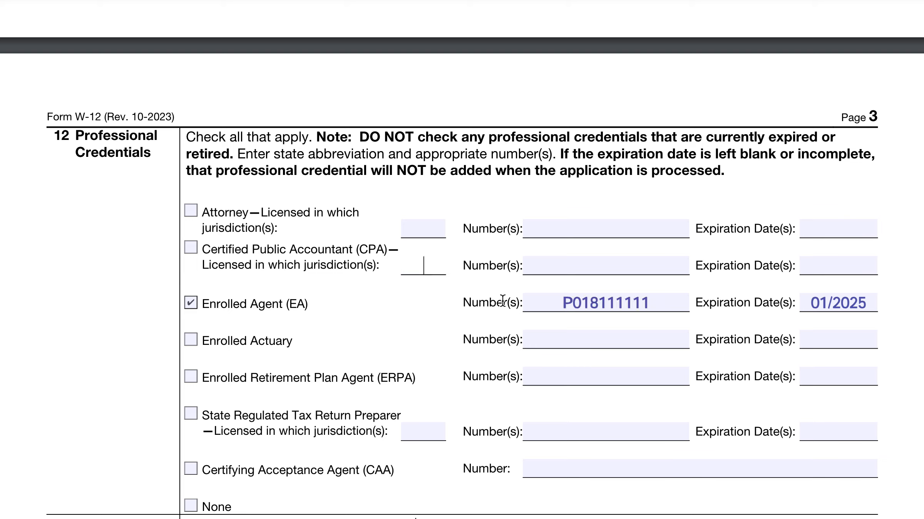
text(FI)
key(Tab)
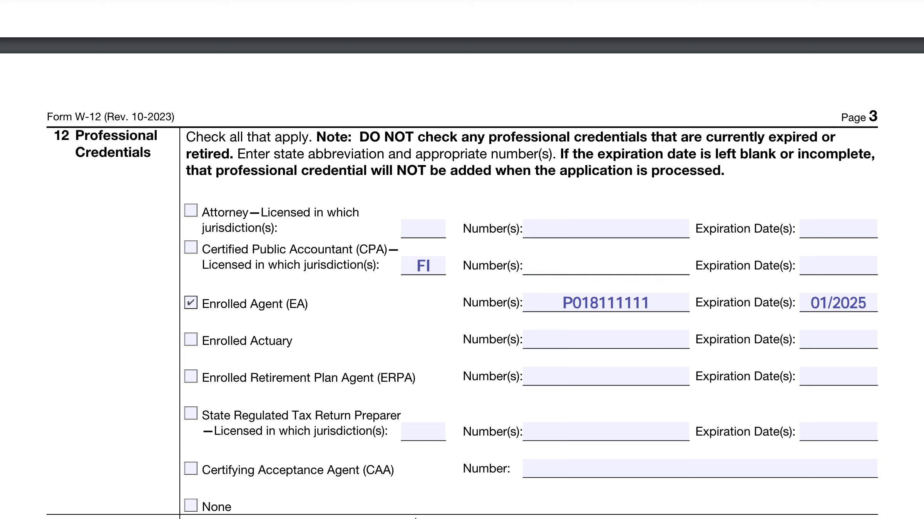
text(123457u0)
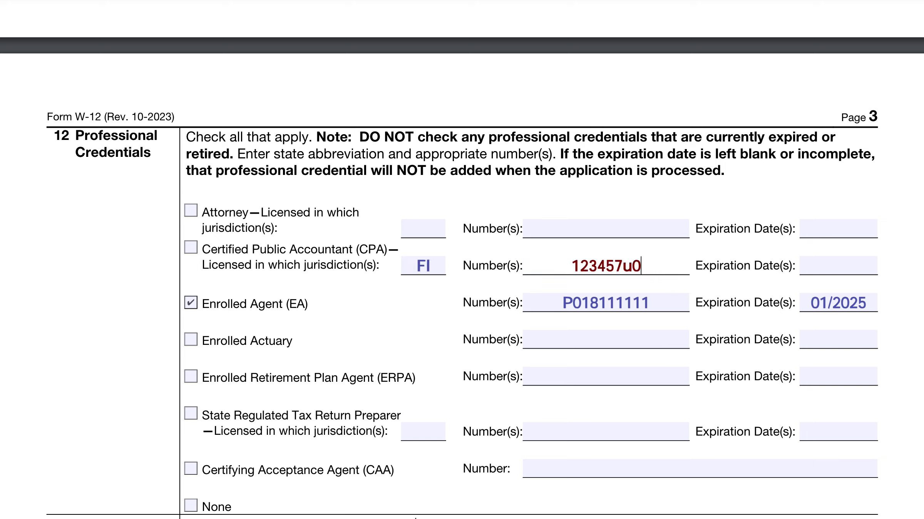
key(Tab)
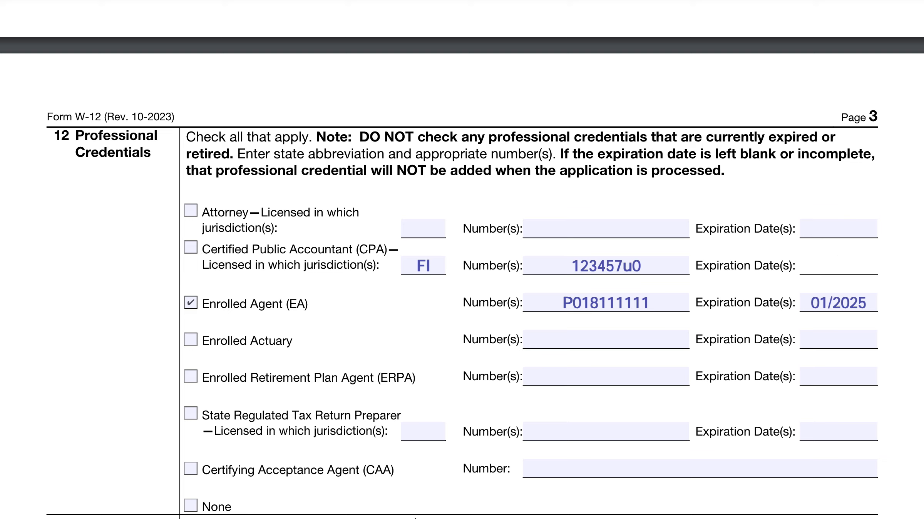
text(02/2026)
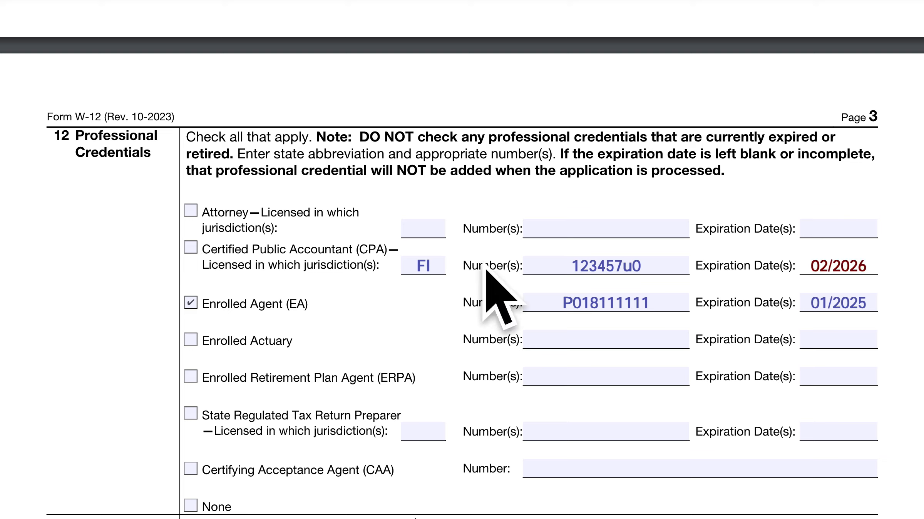
- Clear the CPA jurisdiction, number and 02/2026 expiration date
click(427, 266)
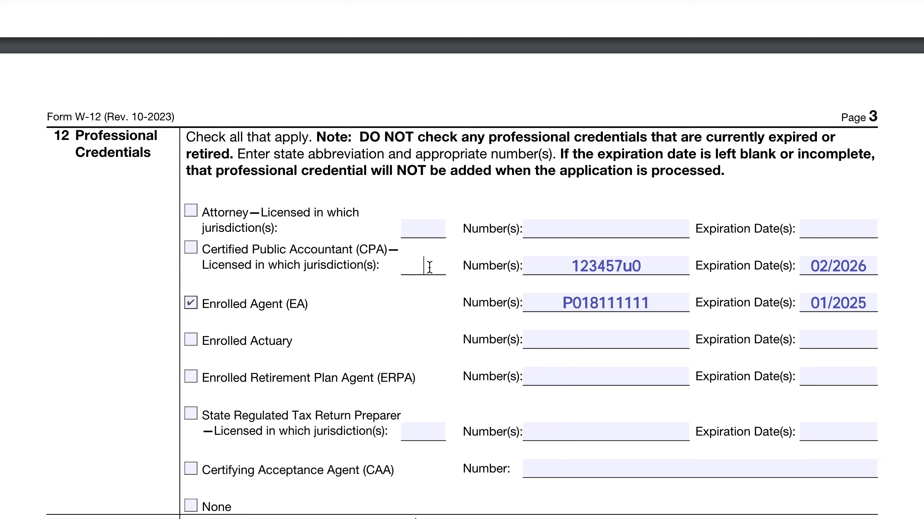
click(615, 265)
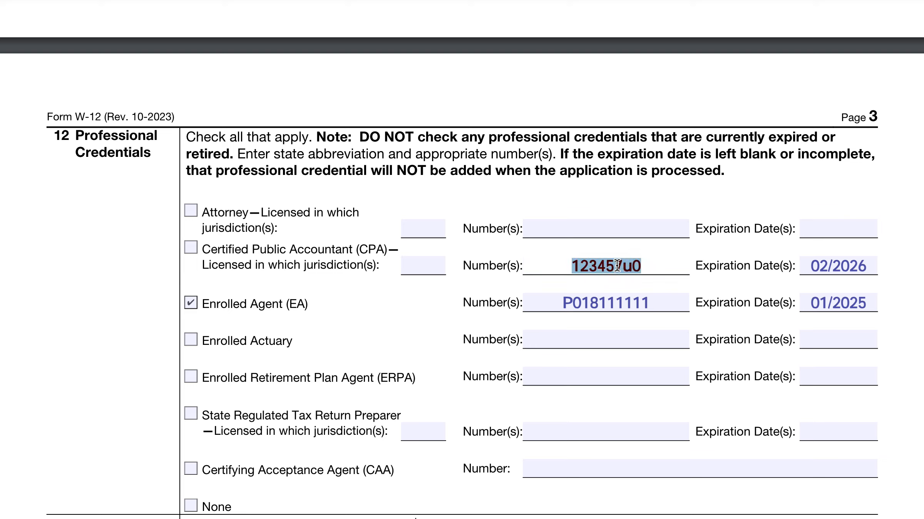
key(BackSpace)
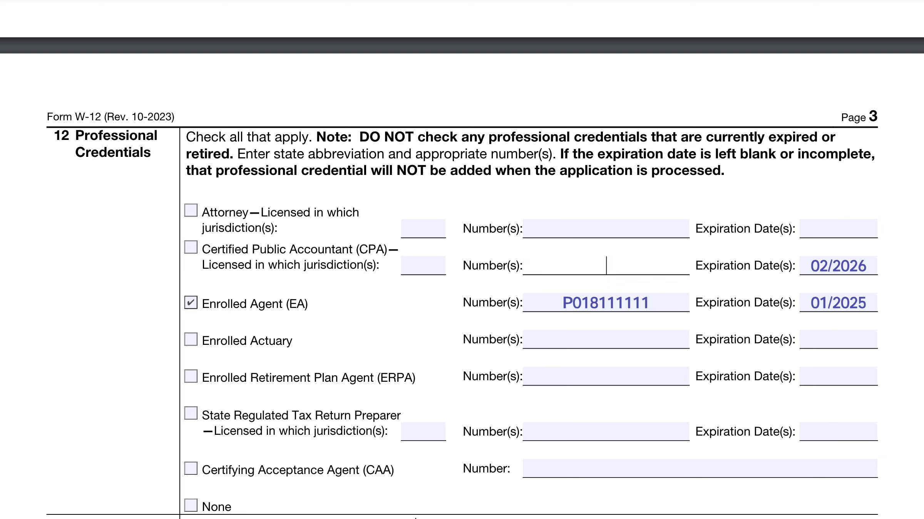
click(831, 265)
key(BackSpace)
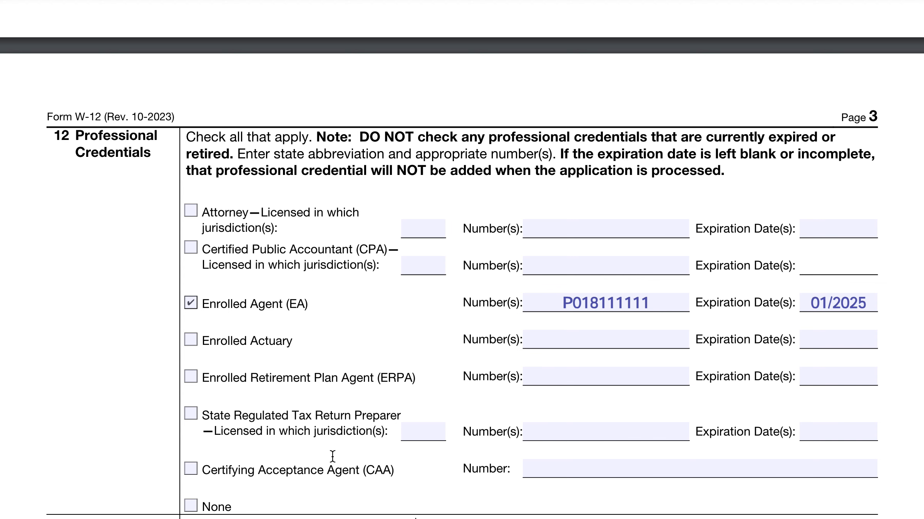
- Scroll down to section 13 Fees showing the $19.75 PTIN fee
scroll(332, 457, down, 6)
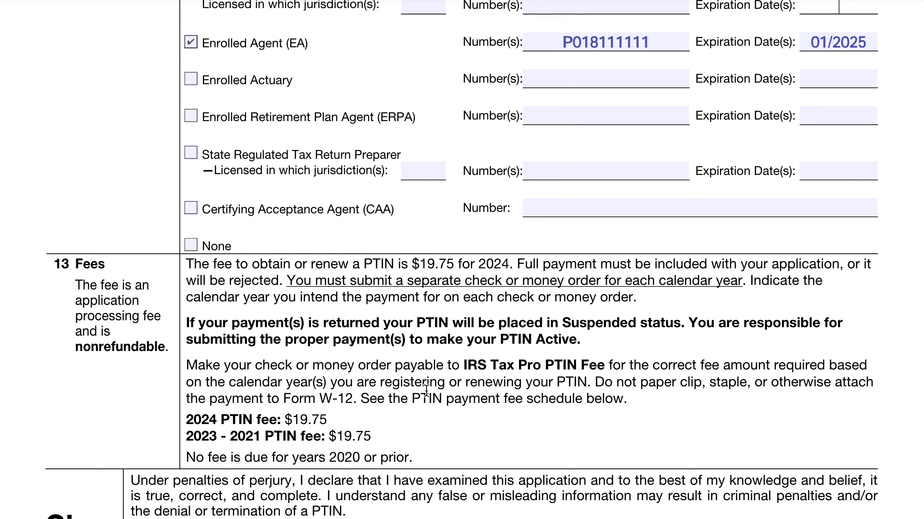
- Scroll down to the Sign Here declaration and How To File instructions at the end of page 3
scroll(426, 391, down, 5)
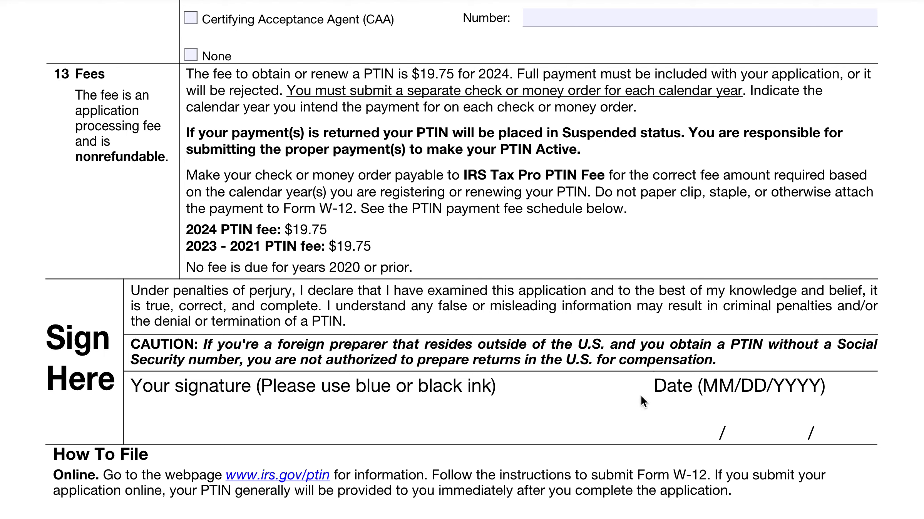
scroll(616, 433, down, 5)
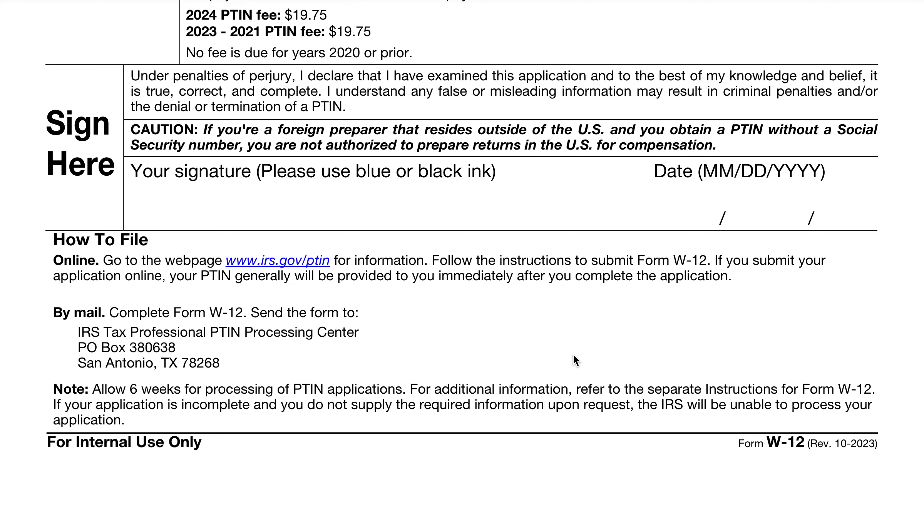
- Return to the top of page 1 of Form W-12 and start a screenshot capture of it
scroll(549, 313, up, 20)
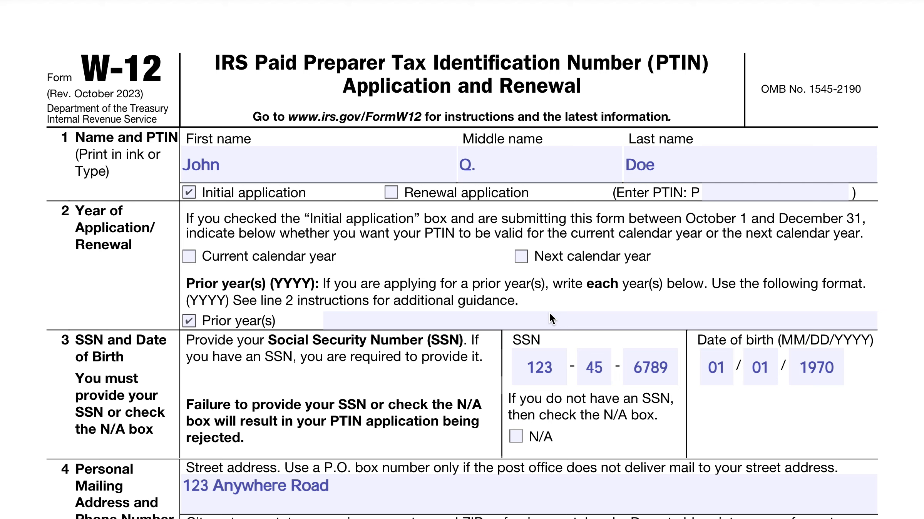
key(shift+super+5)
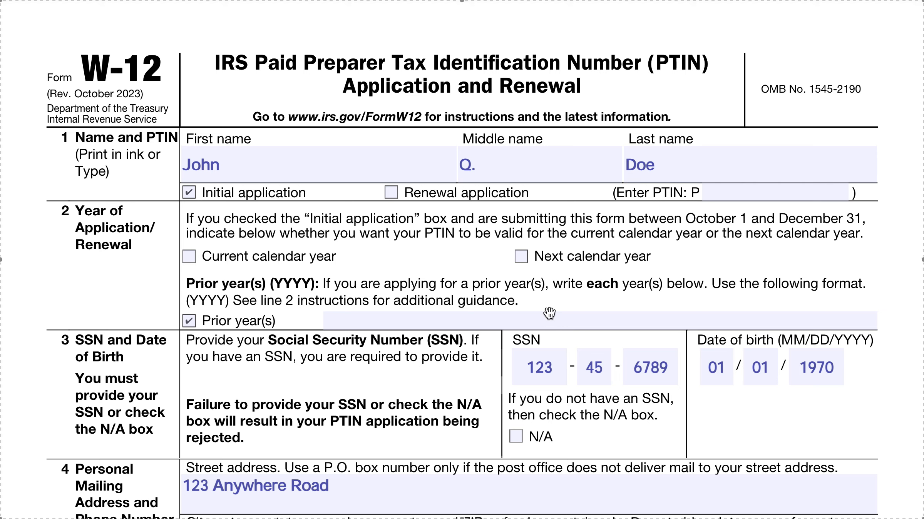